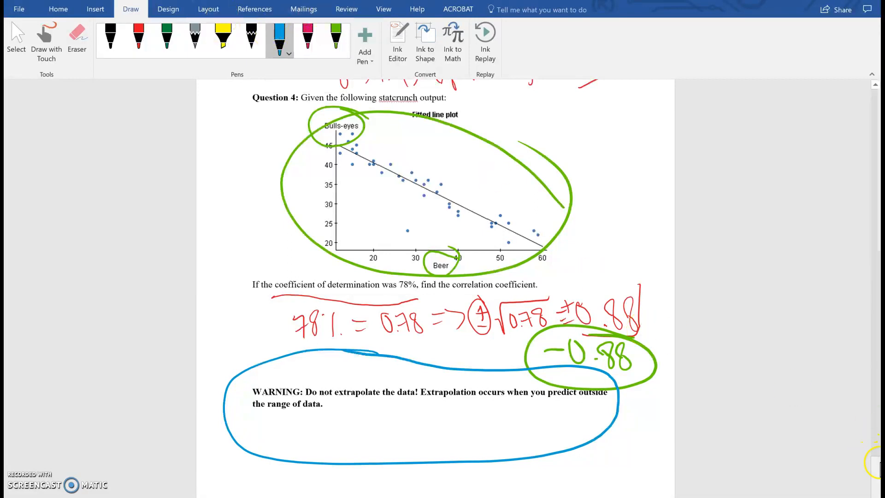
- Bracket both ends of the Hours Studied axis, at 0 and 8, with blue pen arcs on the test grade plot
{"action": "left_click", "coordinate": [874, 474]}
{"action": "left_click_drag", "start_coordinate": [874, 474], "coordinate": [877, 209]}
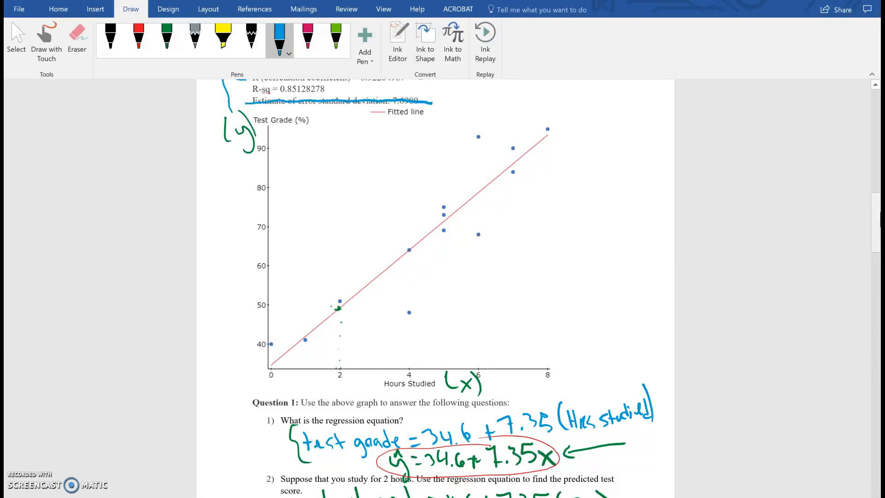
{"action": "mouse_move", "coordinate": [278, 348]}
{"action": "left_mouse_down"}
{"action": "mouse_move", "coordinate": [266, 359]}
{"action": "mouse_move", "coordinate": [284, 386]}
{"action": "left_mouse_up"}
{"action": "left_click_drag", "start_coordinate": [538, 352], "coordinate": [545, 392]}
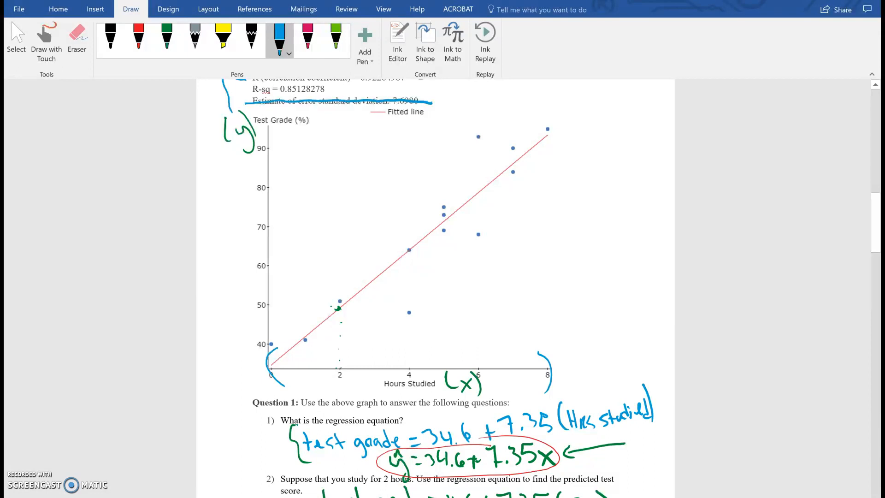
- Draw a blue asterisk beneath the extrapolation warning following Question 4
{"action": "left_click", "coordinate": [877, 211]}
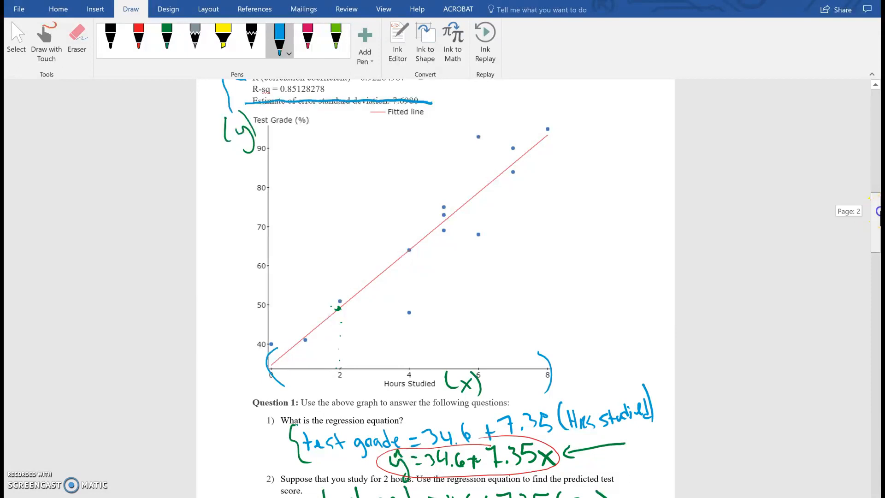
{"action": "left_click_drag", "start_coordinate": [877, 211], "coordinate": [872, 465]}
{"action": "left_click_drag", "start_coordinate": [384, 418], "coordinate": [424, 461]}
{"action": "left_click_drag", "start_coordinate": [411, 411], "coordinate": [397, 462]}
{"action": "left_click_drag", "start_coordinate": [390, 406], "coordinate": [410, 461]}
{"action": "left_click_drag", "start_coordinate": [375, 451], "coordinate": [433, 430]}
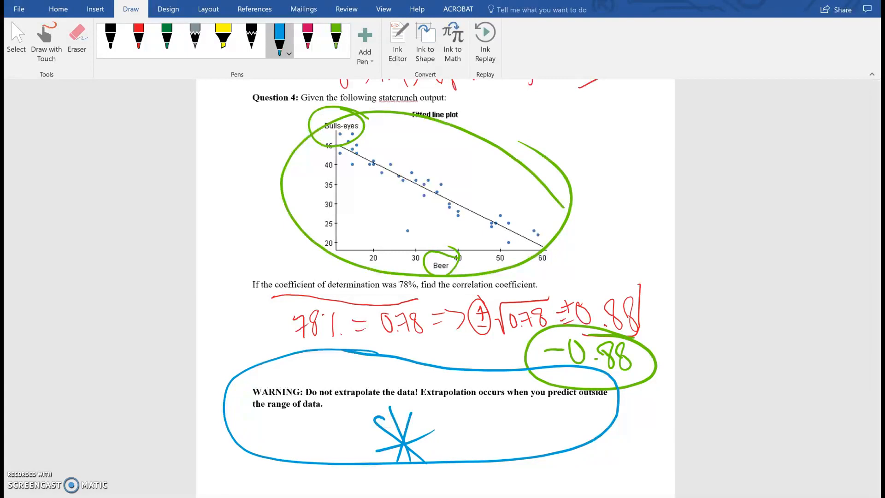
- Switch to the Math 119 Data set in StatCrunch in the browser and start a Simple Linear regression
{"action": "mouse_move", "coordinate": [390, 497]}
{"action": "left_click", "coordinate": [391, 477]}
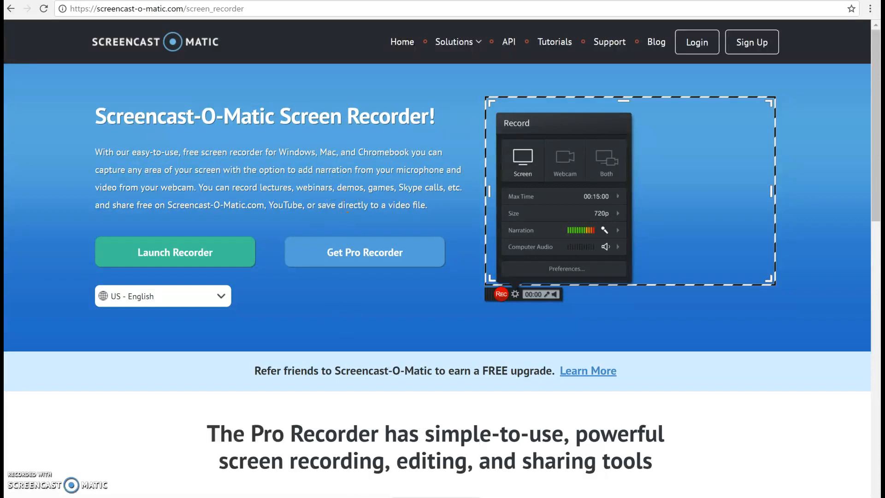
{"action": "left_click", "coordinate": [224, 1]}
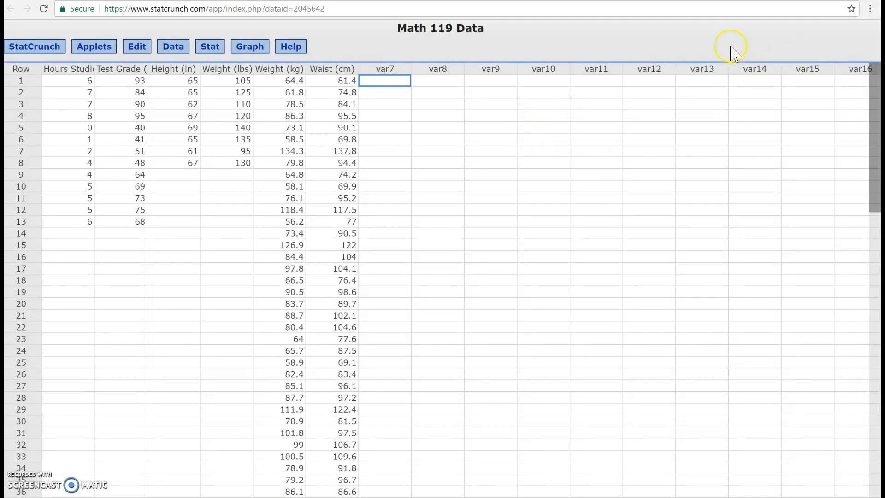
{"action": "left_click", "coordinate": [372, 37]}
{"action": "left_click", "coordinate": [199, 14]}
{"action": "left_click", "coordinate": [211, 51]}
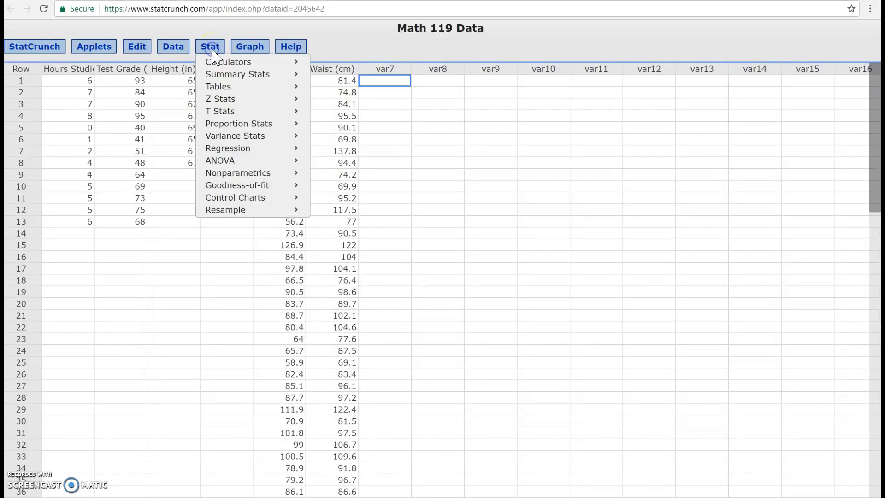
{"action": "mouse_move", "coordinate": [234, 149]}
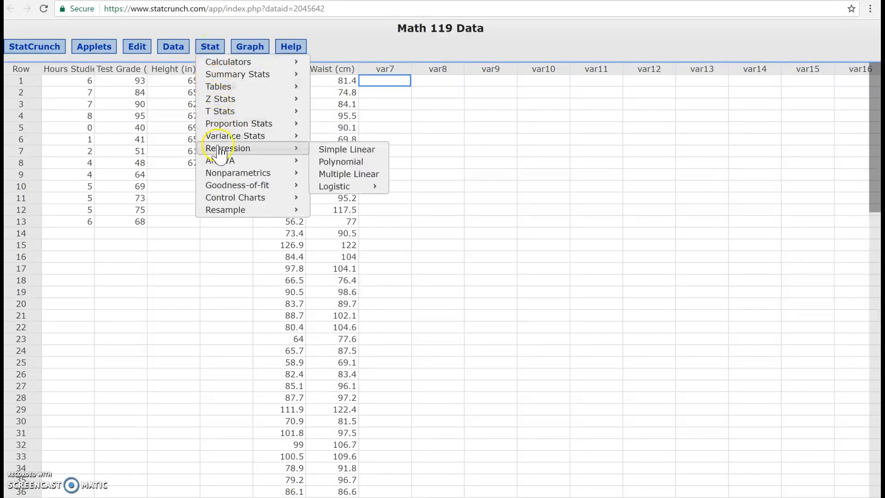
{"action": "left_click", "coordinate": [353, 150]}
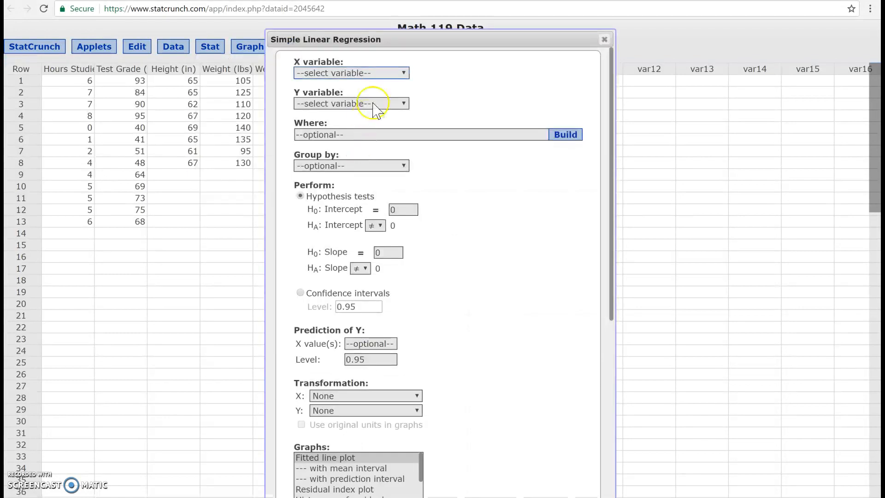
- Set the regression's X variable to Hours Studied and its Y variable to Test Grade (%)
{"action": "left_click", "coordinate": [383, 74]}
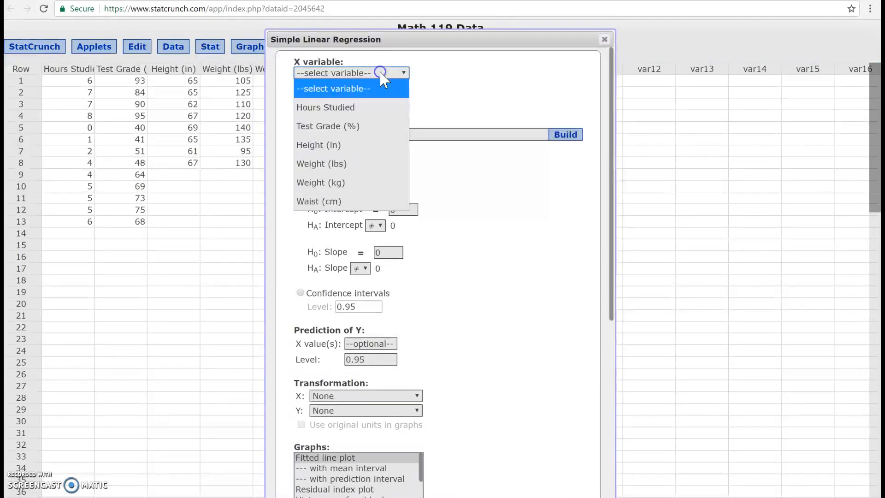
{"action": "left_click", "coordinate": [353, 107]}
{"action": "left_click", "coordinate": [353, 104]}
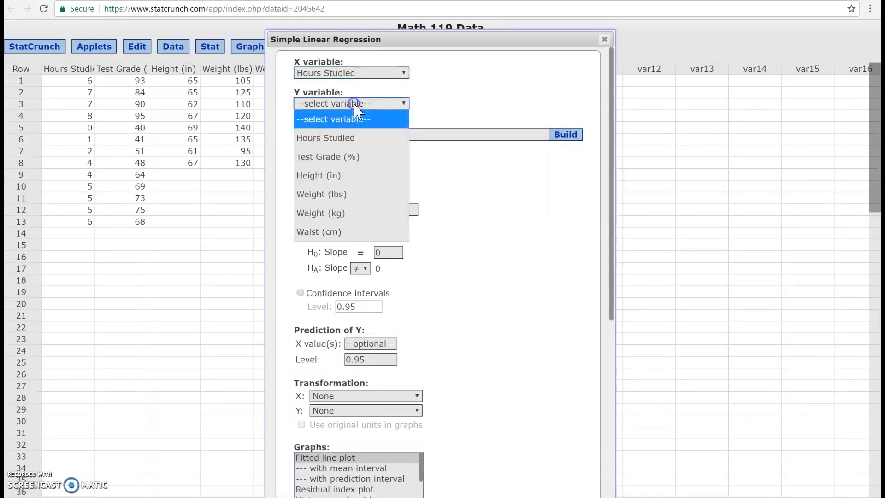
{"action": "left_click", "coordinate": [333, 157]}
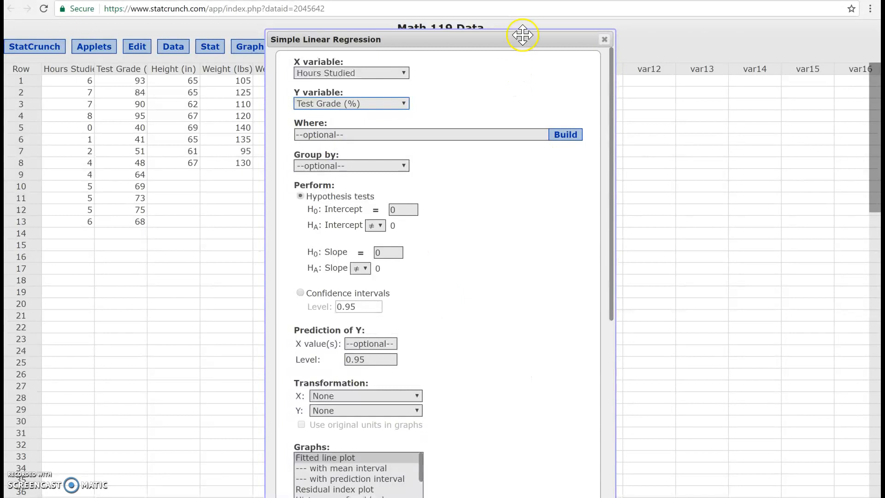
{"action": "left_click_drag", "start_coordinate": [521, 42], "coordinate": [542, 34]}
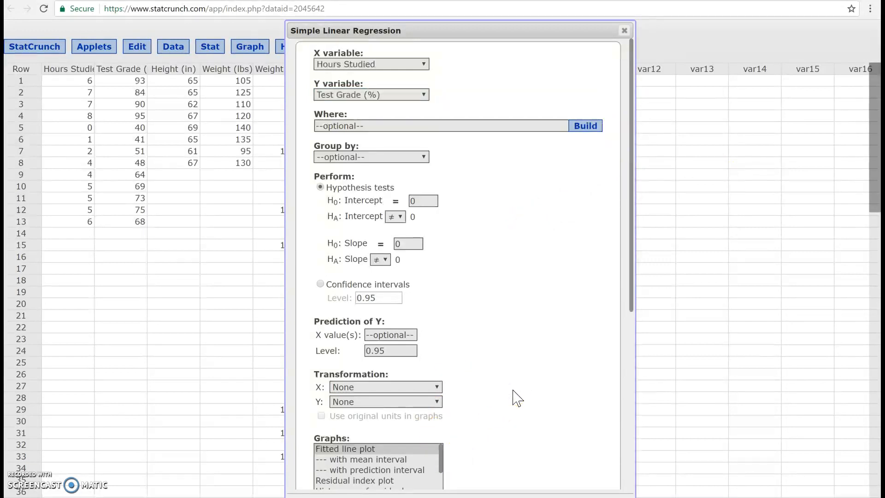
- Choose the Residuals vs. X-values graph for the regression and compute the results
{"action": "left_click_drag", "start_coordinate": [630, 281], "coordinate": [622, 398]}
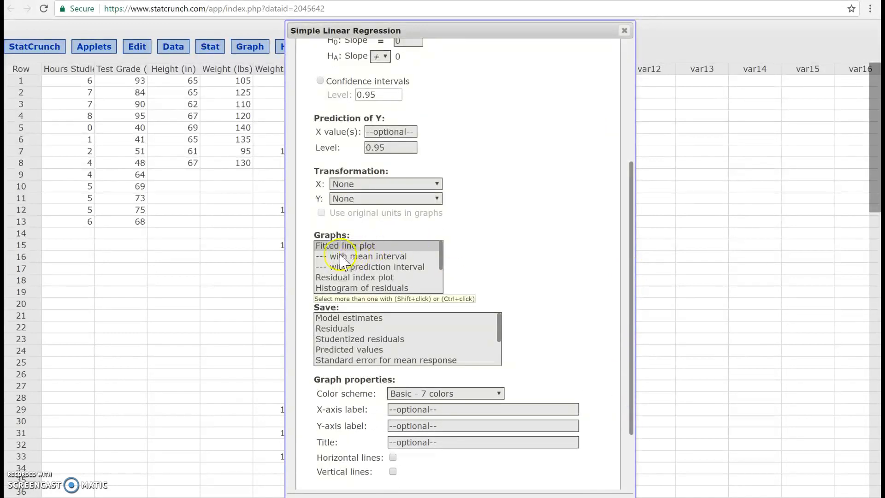
{"action": "left_click", "coordinate": [441, 256]}
{"action": "left_click_drag", "start_coordinate": [440, 258], "coordinate": [440, 282]}
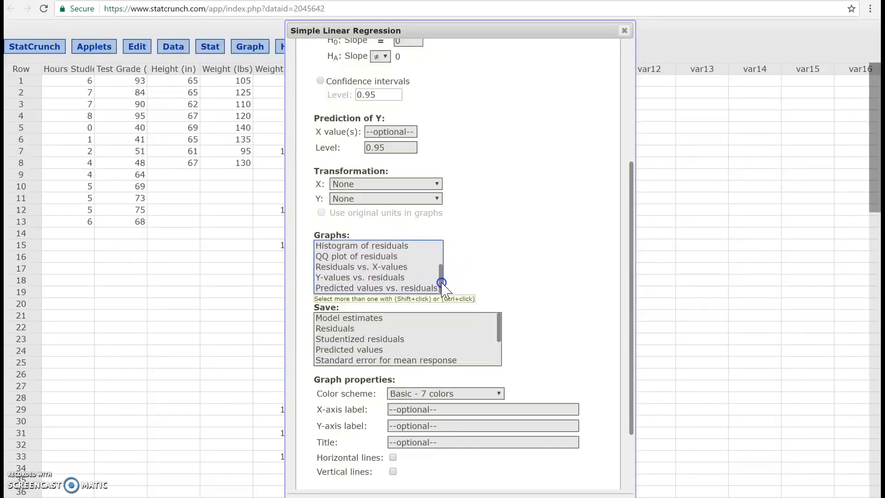
{"action": "left_click", "coordinate": [382, 269]}
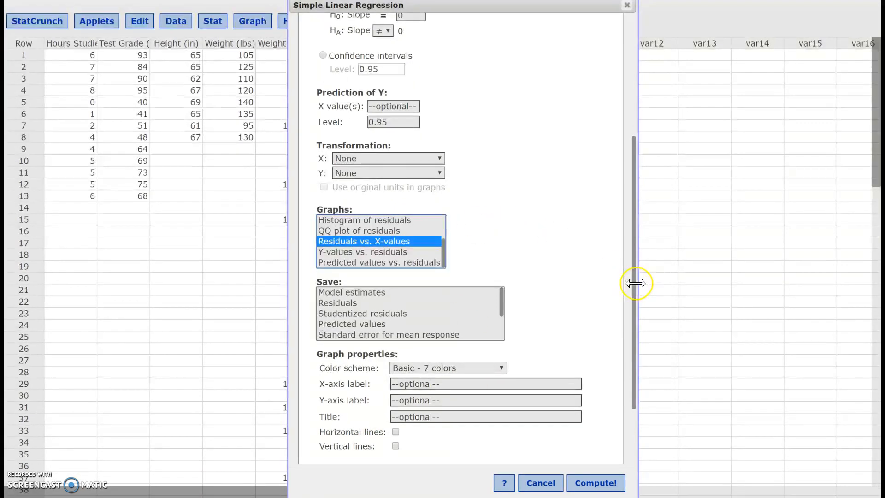
{"action": "left_click_drag", "start_coordinate": [636, 290], "coordinate": [628, 265]}
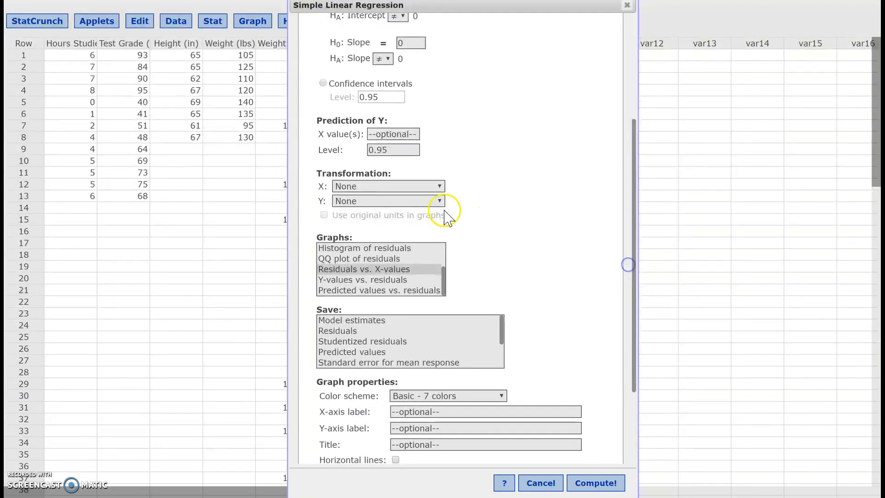
{"action": "left_click", "coordinate": [392, 270]}
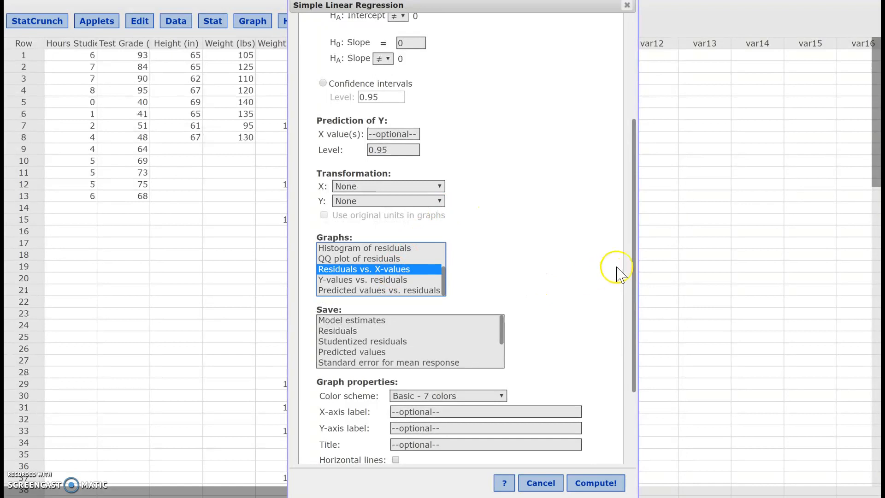
{"action": "left_click", "coordinate": [611, 484]}
- Examine the regression results and the Residuals vs. Hours Studied plot at full size, and return to the first results page
{"action": "left_click_drag", "start_coordinate": [703, 69], "coordinate": [483, 70]}
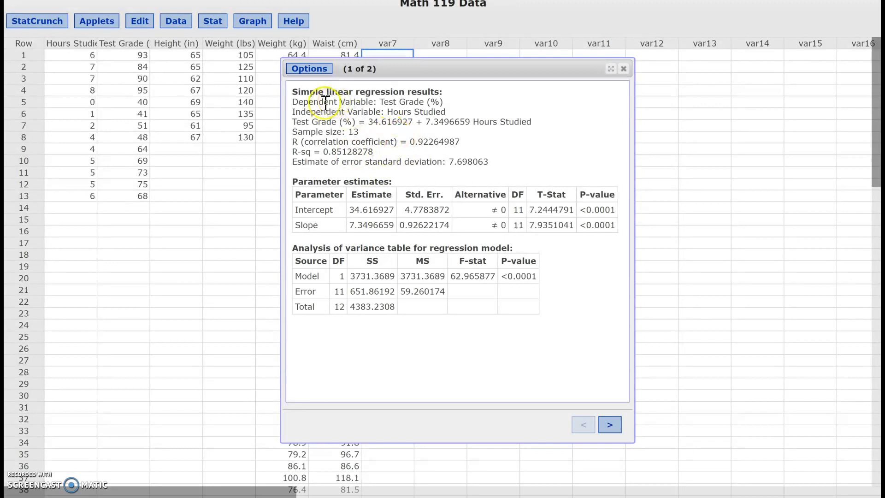
{"action": "left_click", "coordinate": [611, 68]}
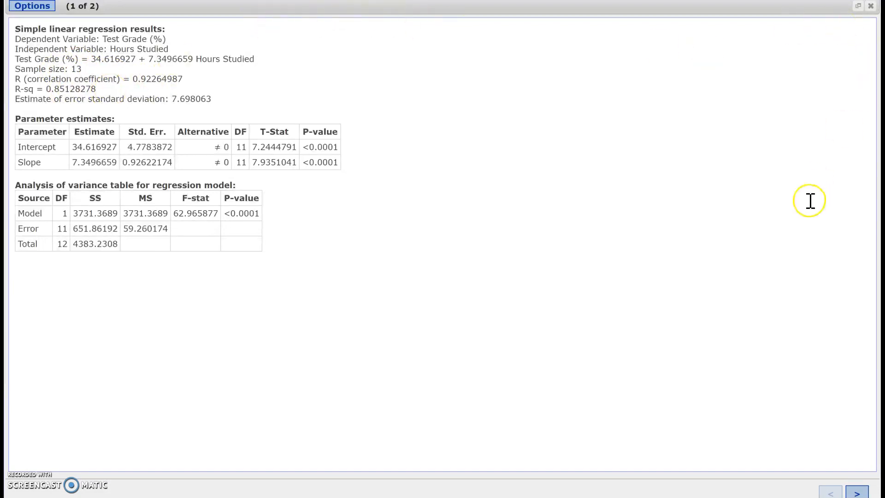
{"action": "left_click", "coordinate": [858, 492]}
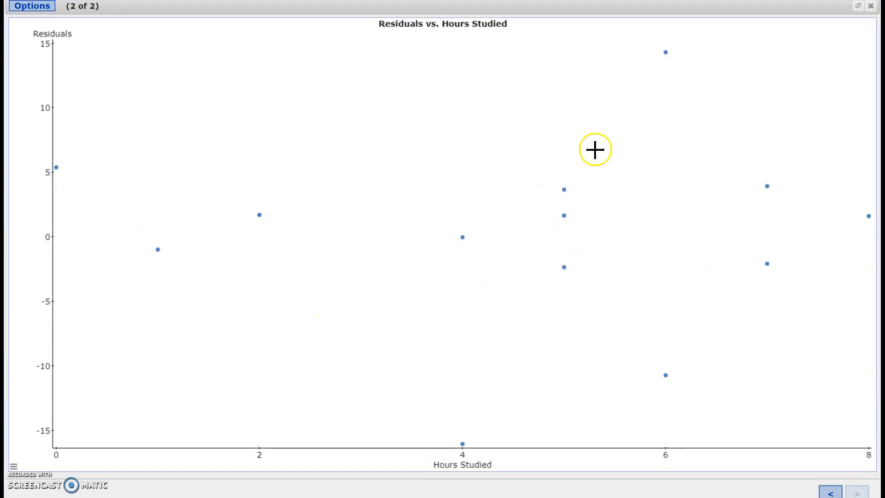
{"action": "left_click", "coordinate": [856, 6]}
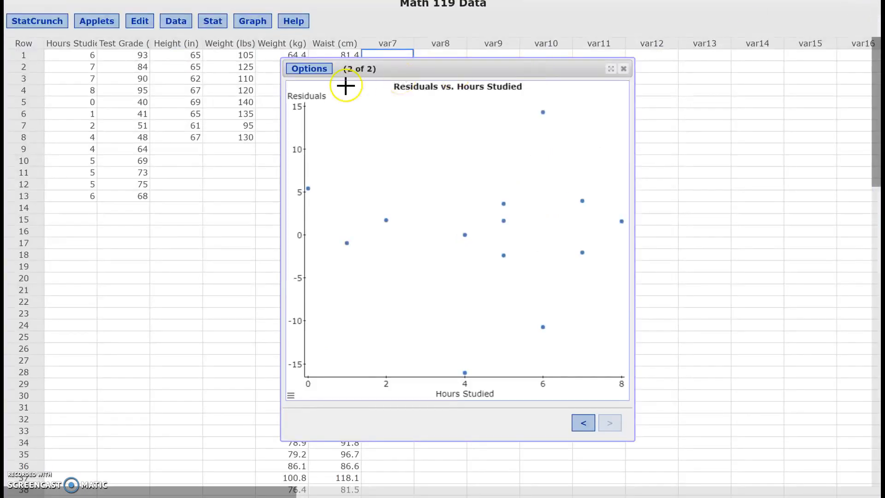
{"action": "left_click", "coordinate": [584, 422]}
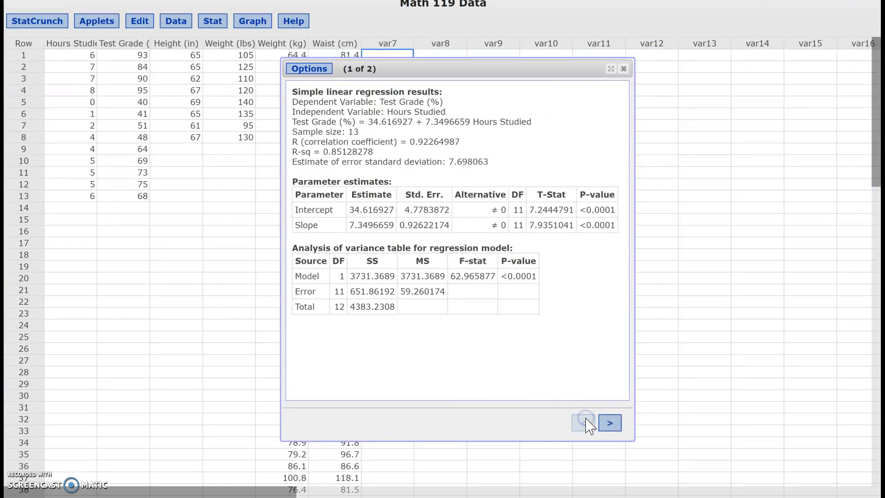
- Edit the regression to use the Fitted line plot as its graph and recompute the results
{"action": "left_click", "coordinate": [309, 69]}
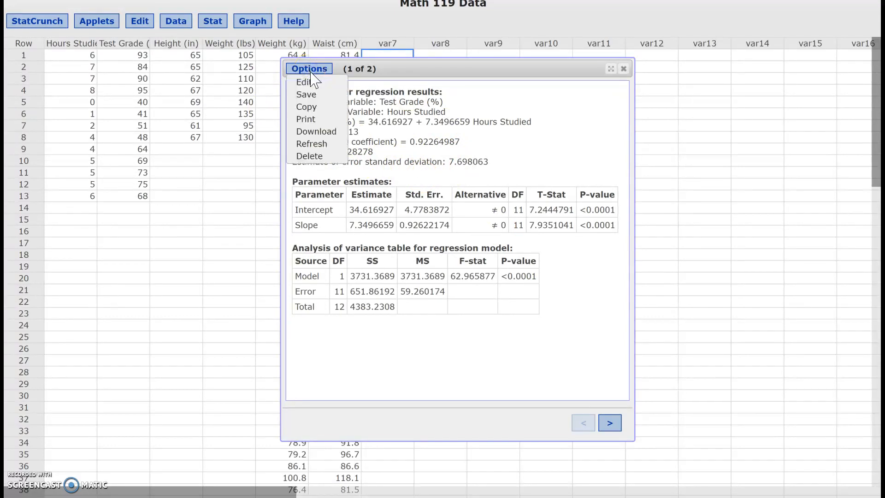
{"action": "left_click", "coordinate": [313, 82]}
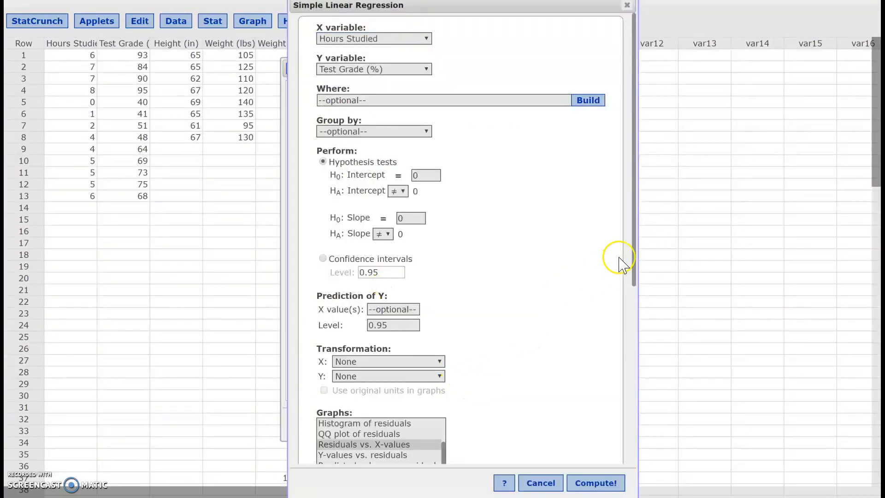
{"action": "left_click_drag", "start_coordinate": [636, 244], "coordinate": [624, 332]}
{"action": "left_click_drag", "start_coordinate": [450, 306], "coordinate": [450, 276]}
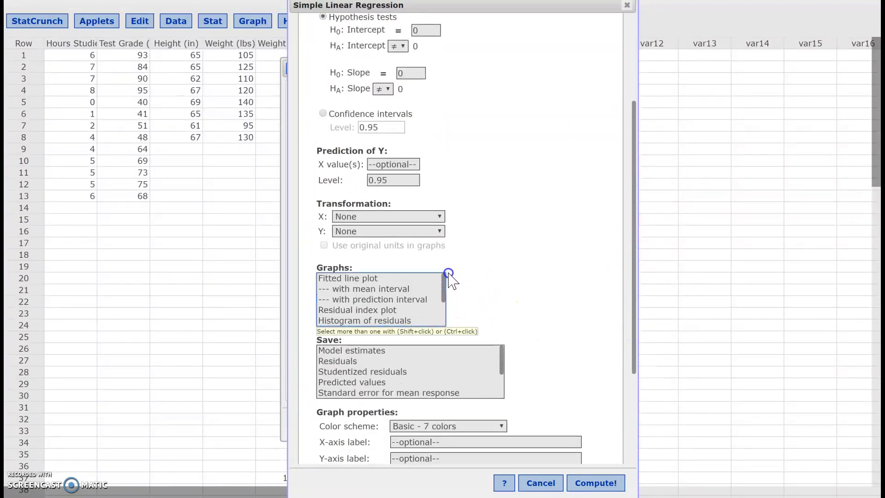
{"action": "left_click", "coordinate": [367, 277]}
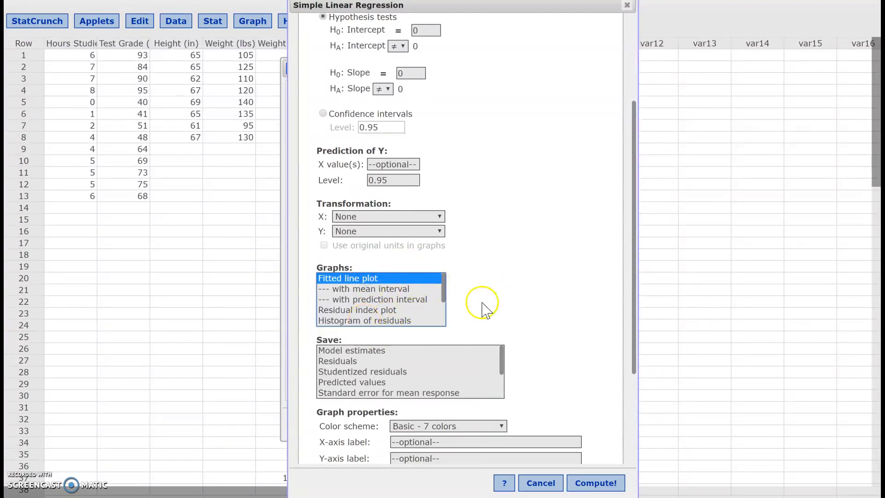
{"action": "left_click", "coordinate": [591, 483]}
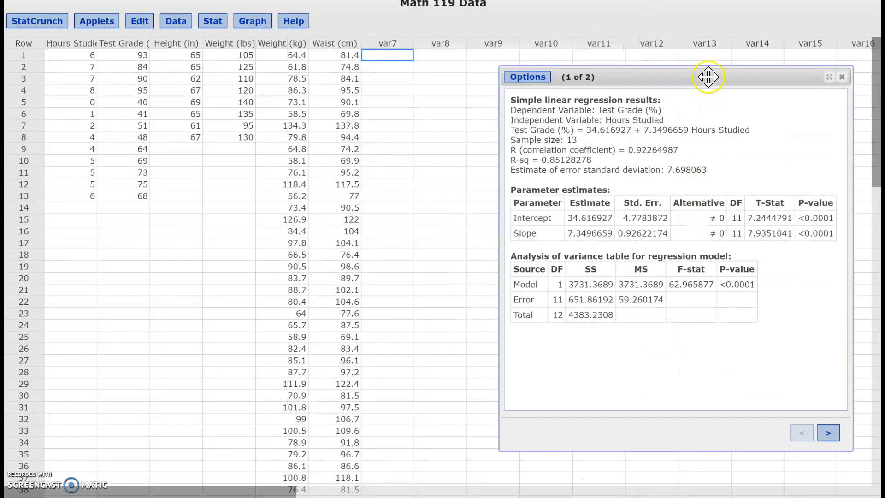
- Review the fitted line plot, the parameter estimates and the analysis of variance table in the regression results
{"action": "left_click_drag", "start_coordinate": [707, 83], "coordinate": [586, 85]}
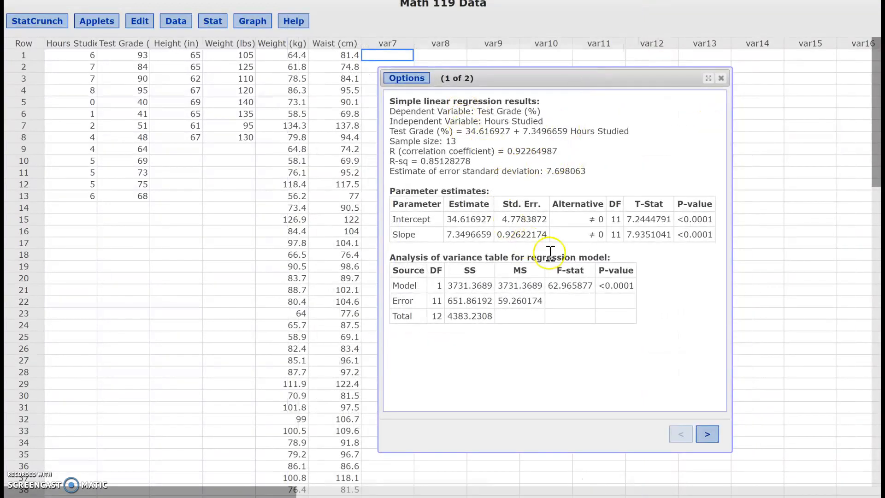
{"action": "left_click", "coordinate": [706, 435]}
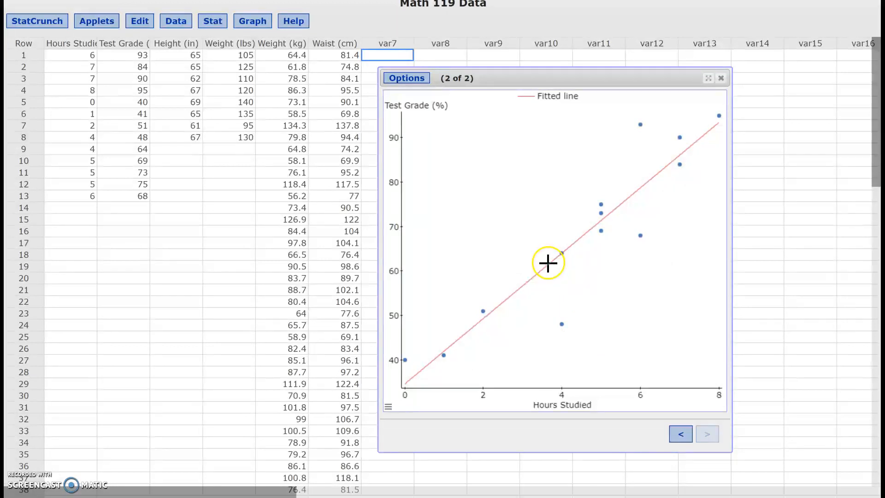
{"action": "left_click", "coordinate": [680, 435]}
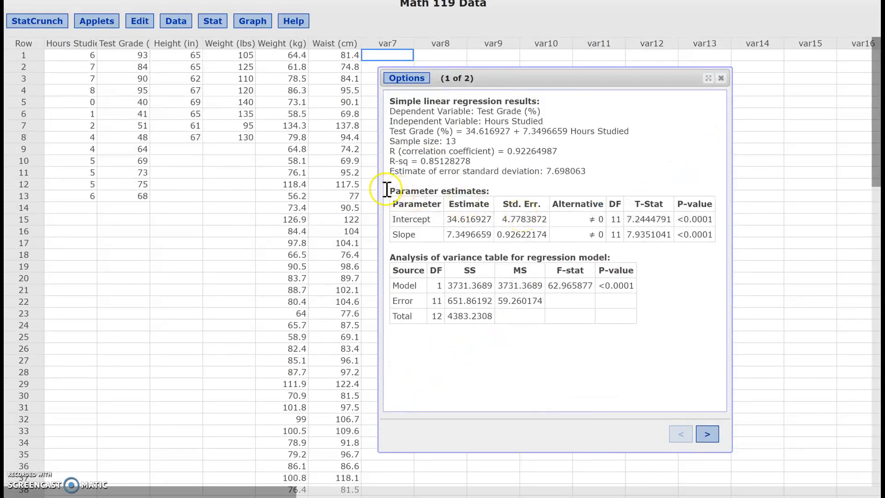
{"action": "left_click_drag", "start_coordinate": [389, 189], "coordinate": [570, 328]}
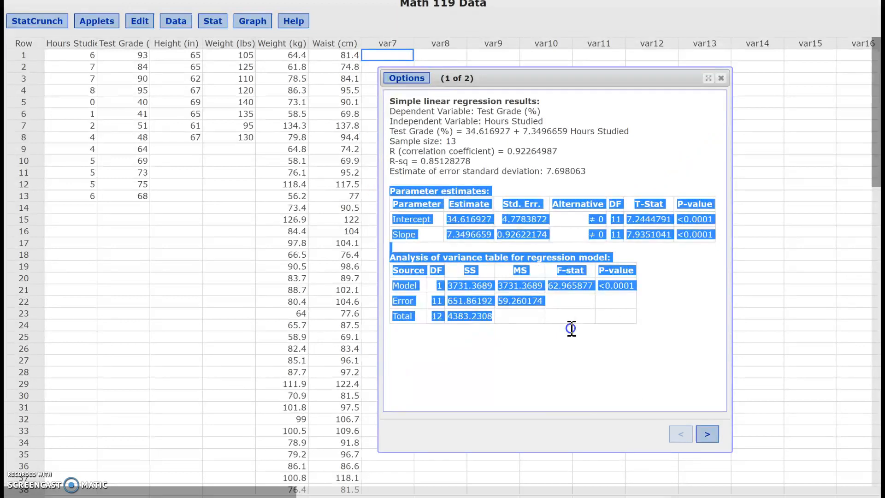
{"action": "left_click", "coordinate": [571, 328]}
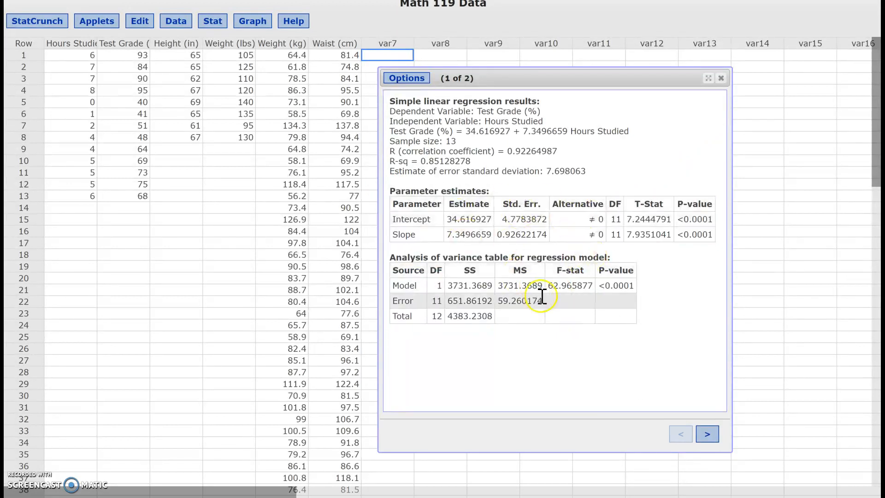